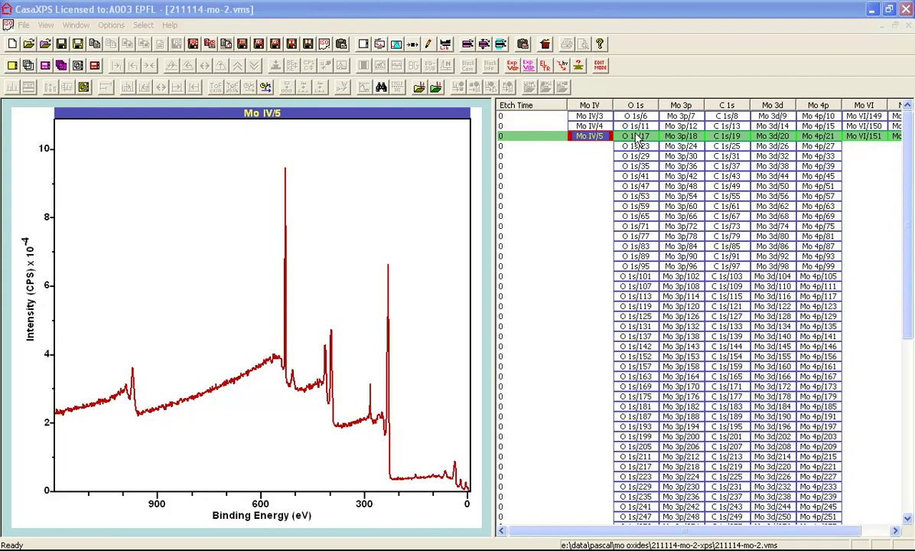
- Index the data block rows by sample identifier, review the samples, and return to the etch time listing
left_click(600, 67)
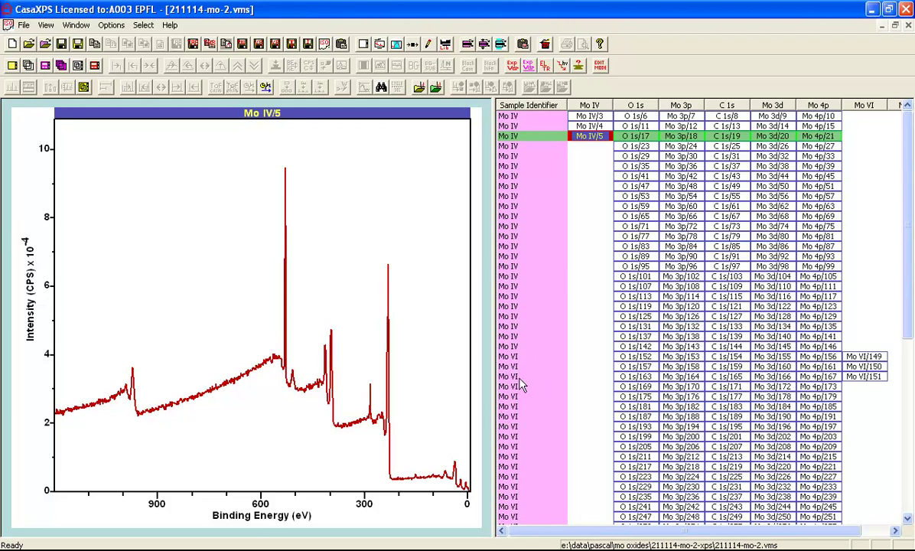
left_click_drag(905, 257, 910, 433)
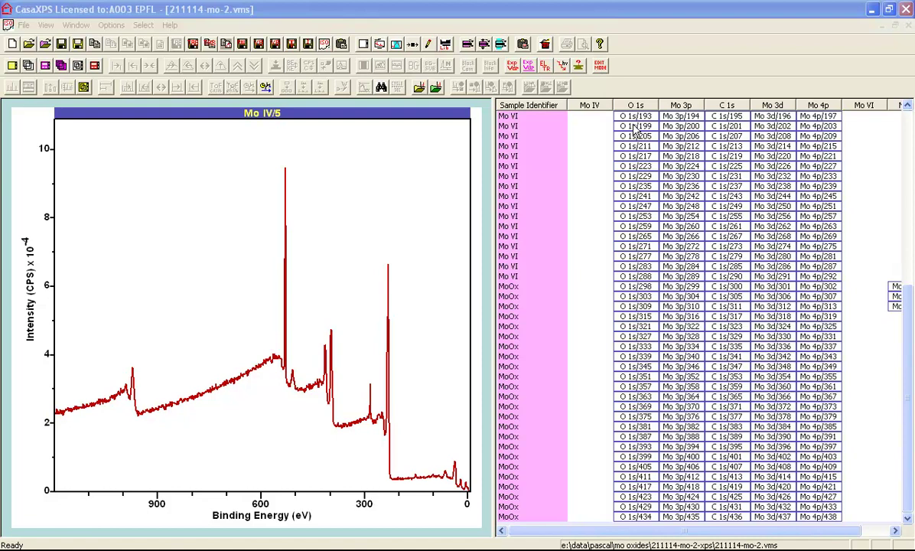
left_click(561, 67)
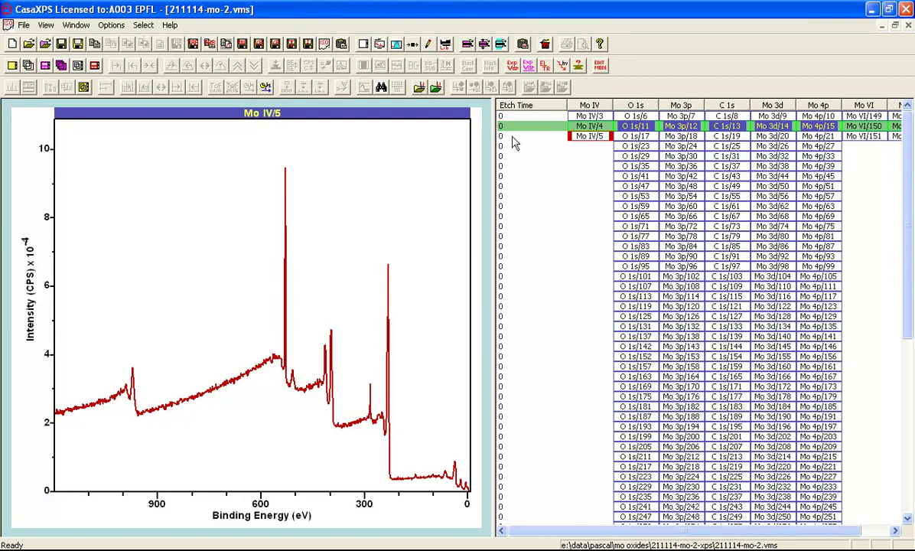
- Advance the experimental variable from etch time to Date Stamp Index and review the row grouping across the whole file
left_click(137, 29)
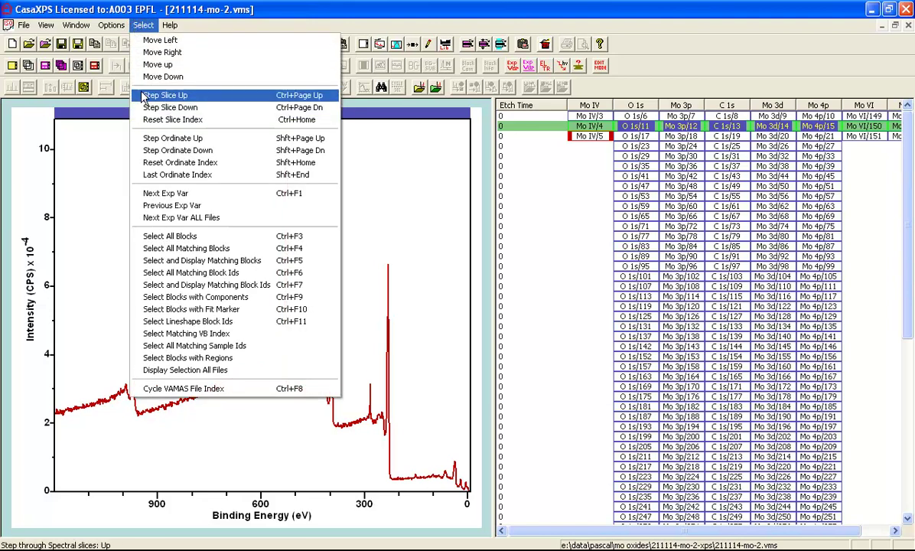
left_click(152, 196)
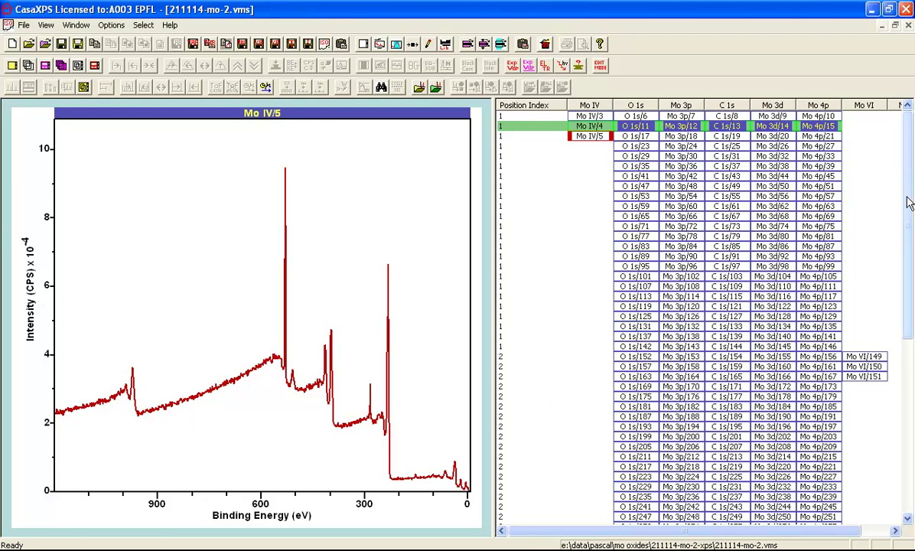
left_click_drag(909, 200, 898, 183)
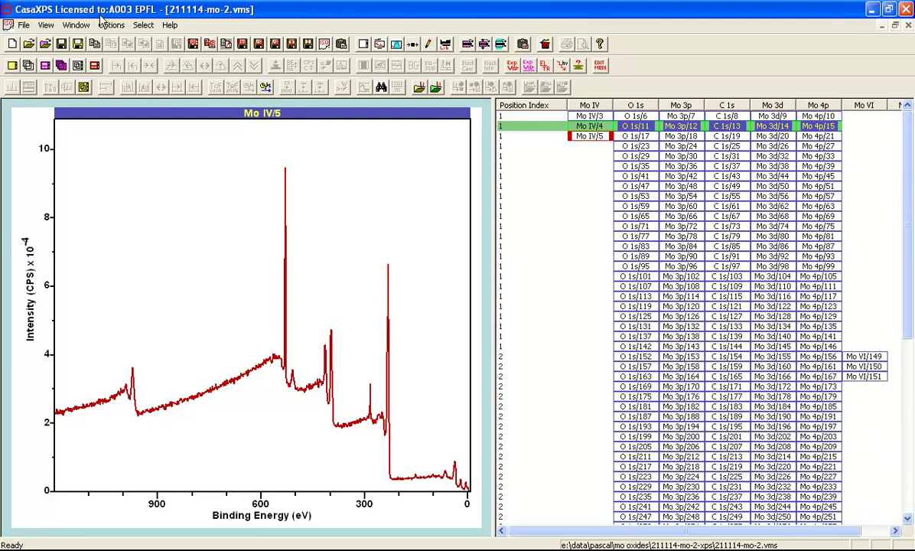
left_click(139, 25)
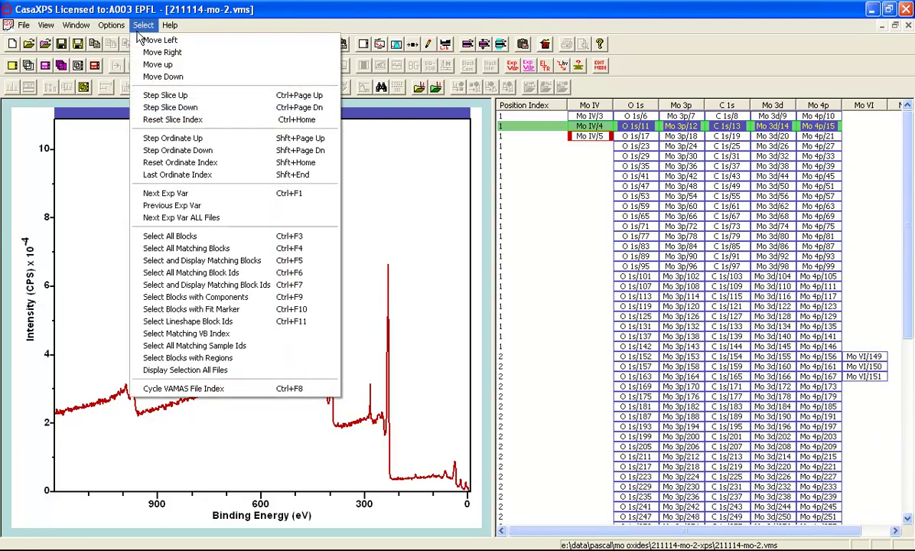
left_click(158, 195)
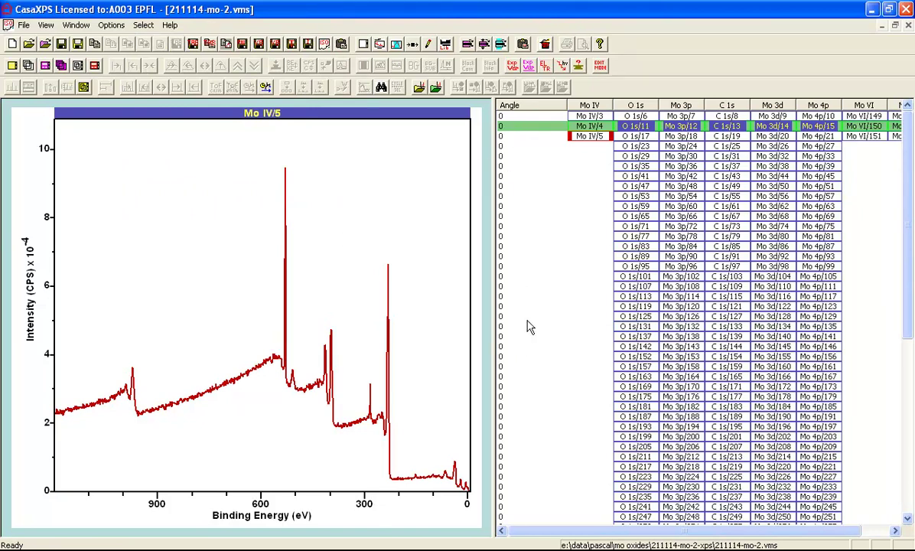
left_click(135, 25)
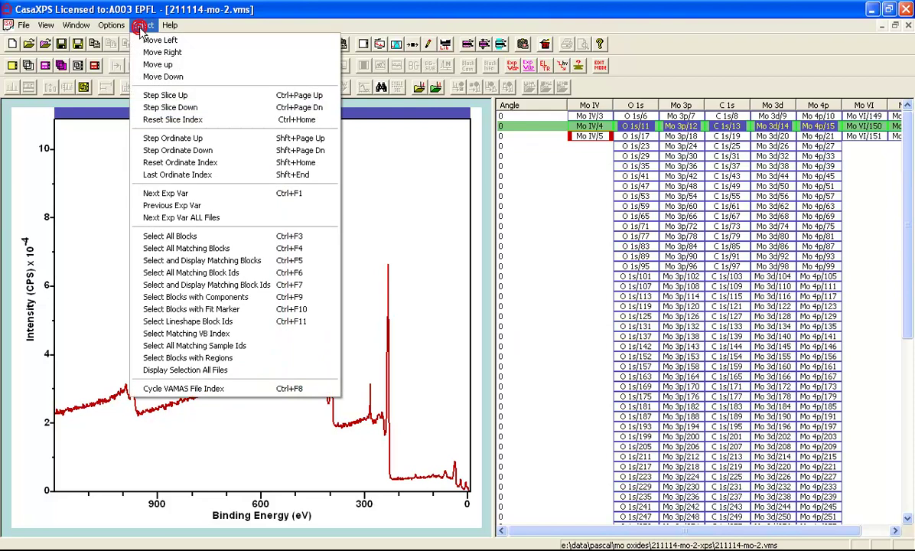
left_click(152, 194)
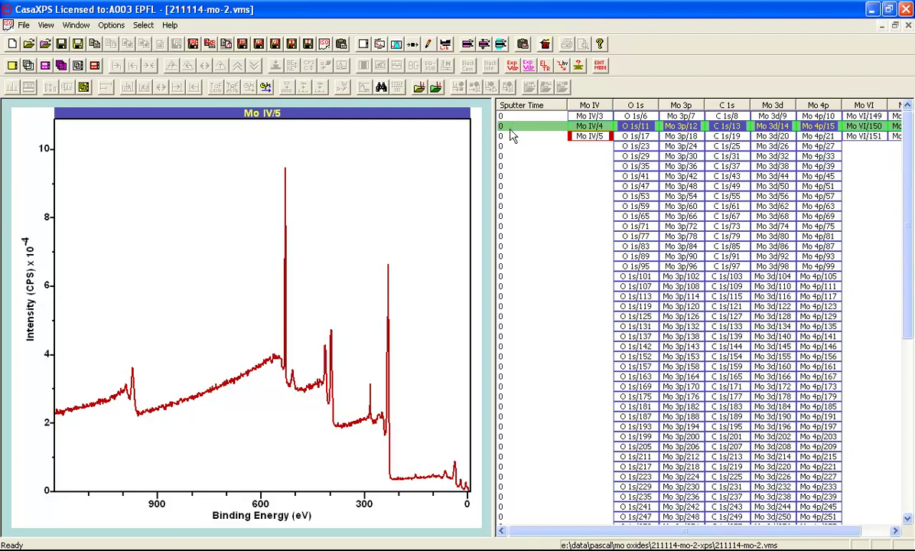
left_click(143, 24)
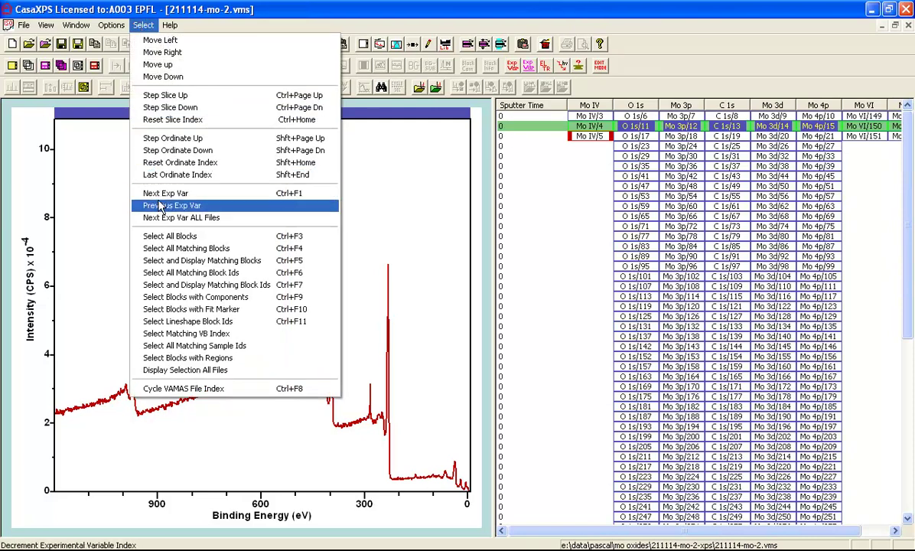
left_click(147, 193)
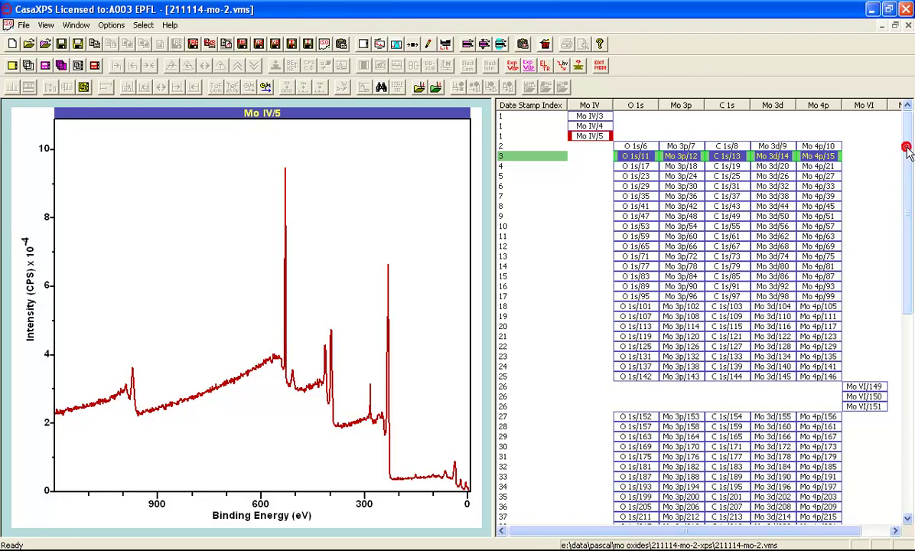
left_click_drag(906, 147, 905, 264)
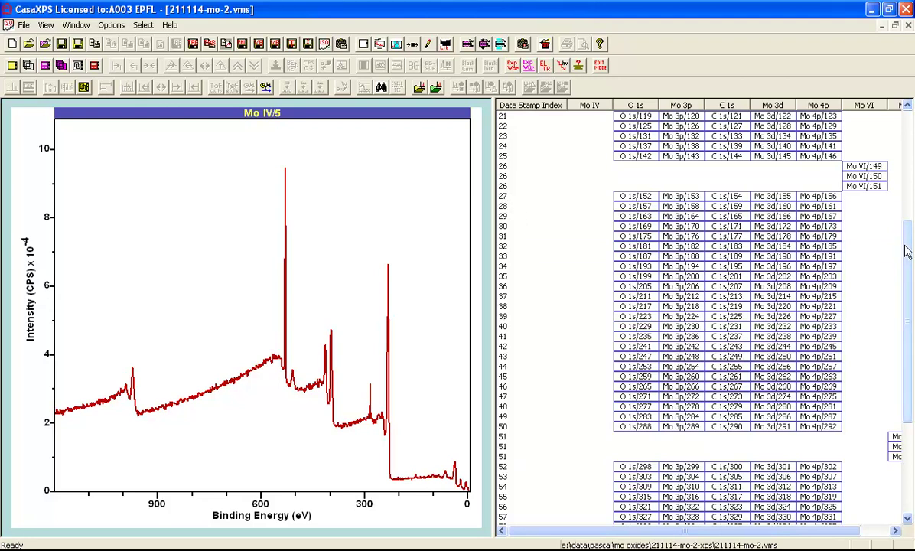
left_click_drag(909, 247, 910, 336)
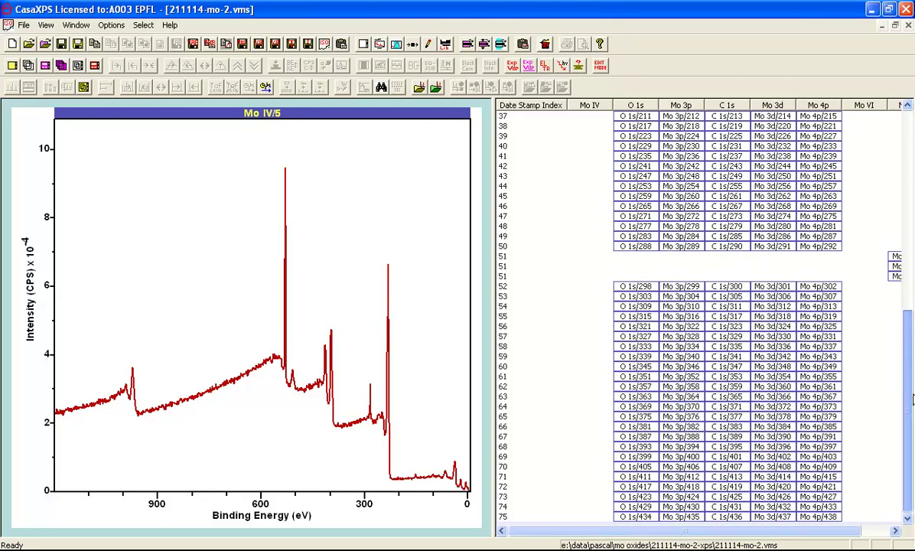
scroll(841, 314, "up", 12)
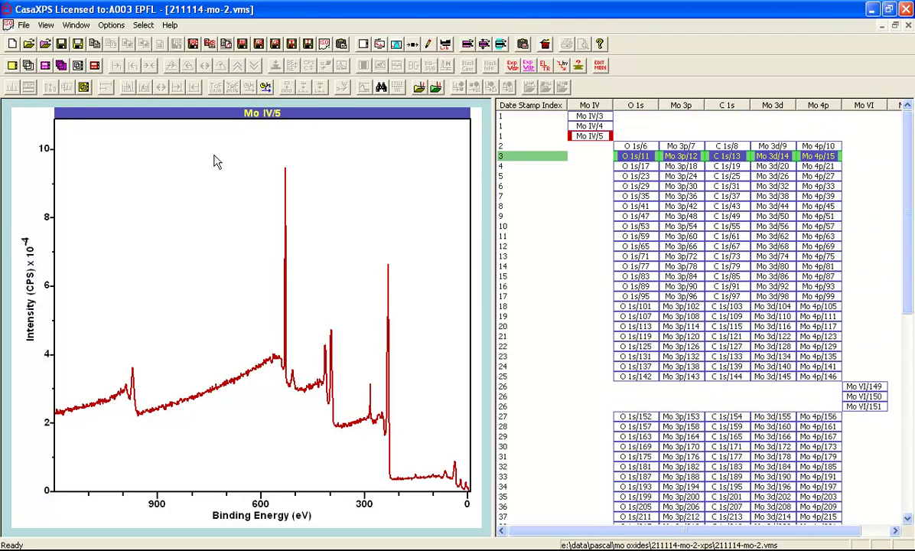
- Turn on Use Id Title in the tile display parameters so the plot header includes the sample identifier
left_click(311, 153)
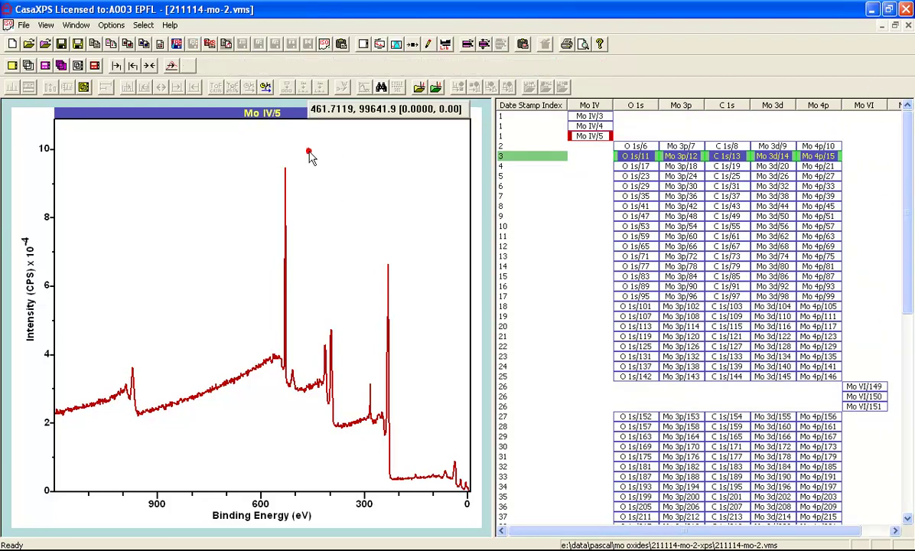
left_click(362, 44)
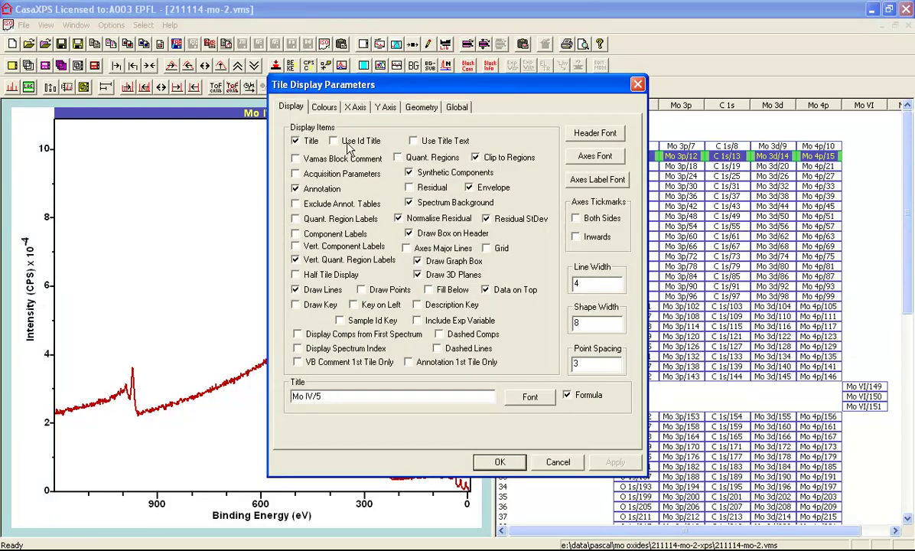
left_click(330, 141)
left_click(499, 462)
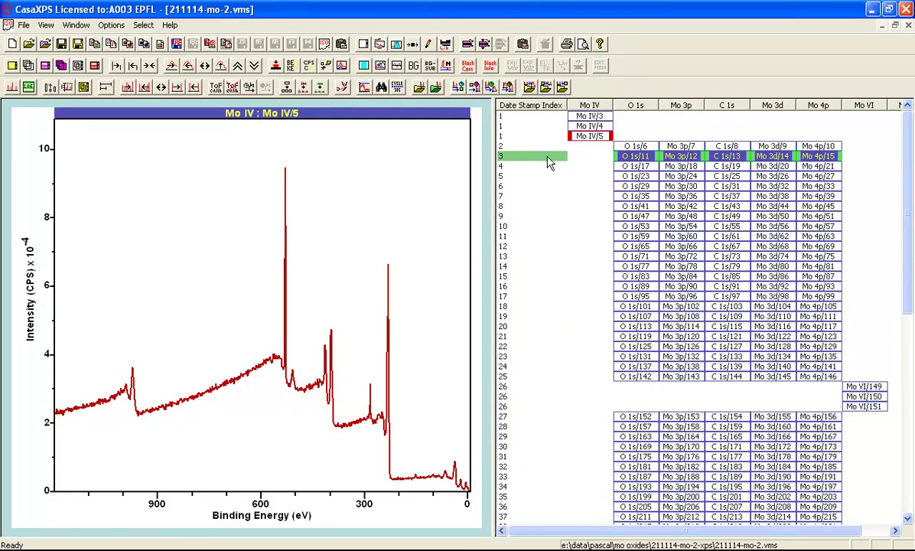
- Display one O 1s spectrum per sample in turn: O 1s/11, O 1s/169 and O 1s/309
left_click(633, 156)
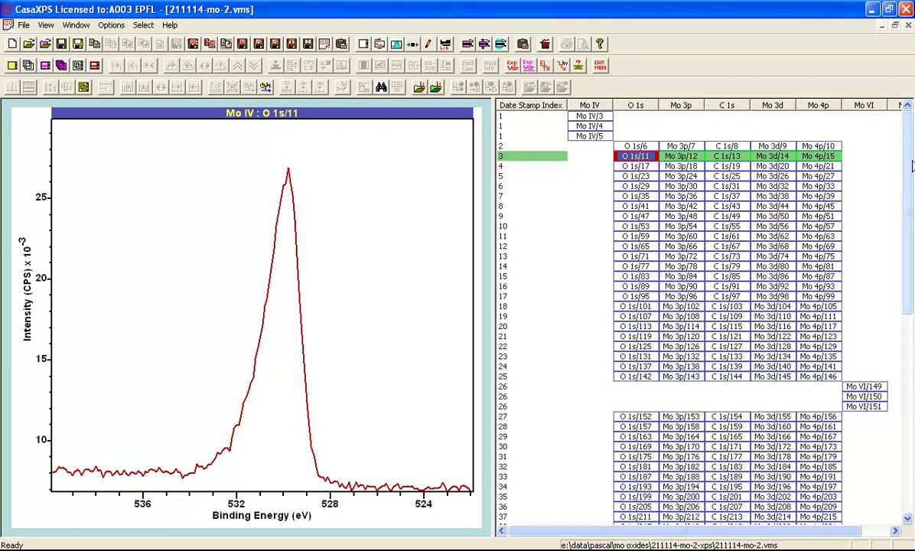
left_click_drag(906, 172, 910, 264)
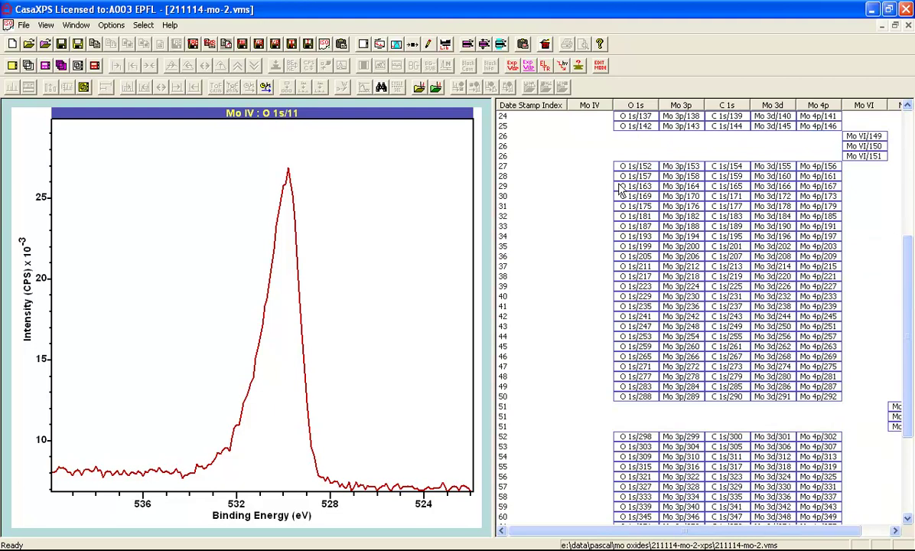
left_click(638, 197)
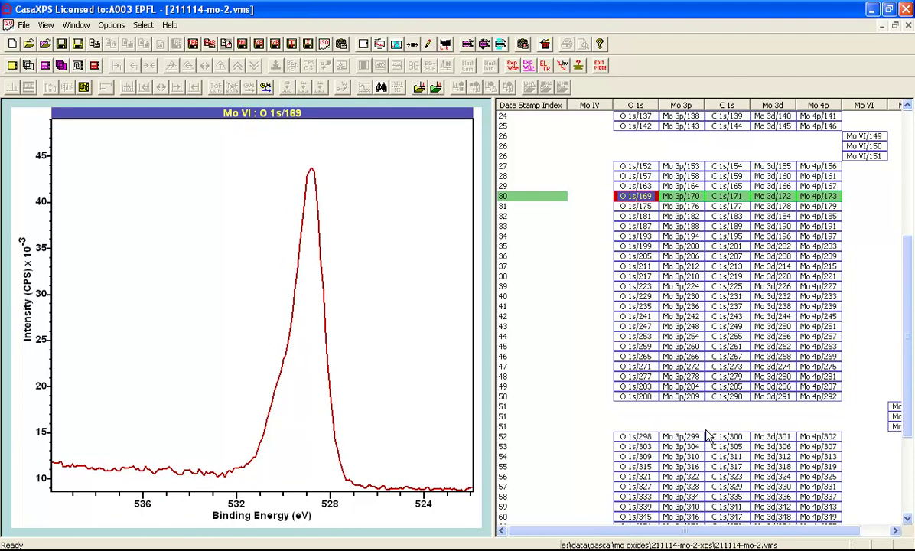
left_click(633, 457)
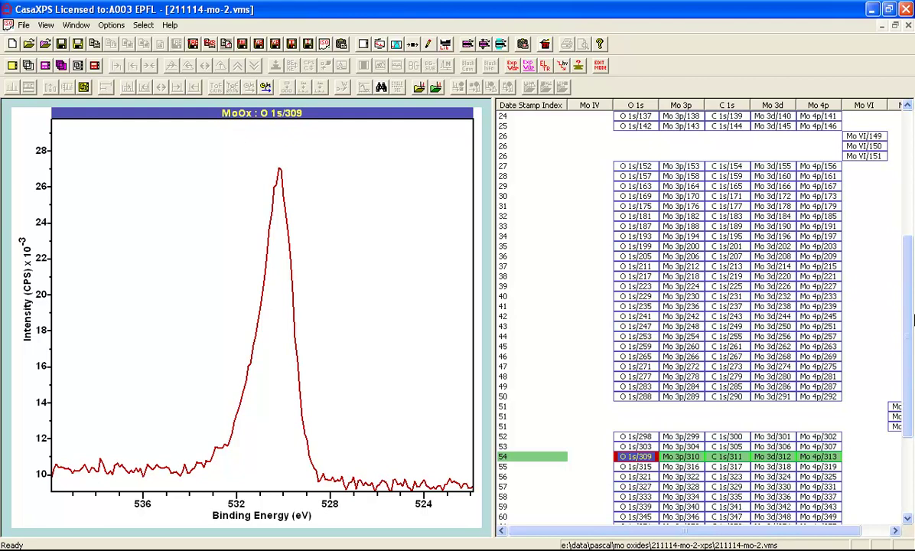
- Select the Mo IV blocks Mo 3d/9 through Mo 3d/145 and overlay their spectra in one plot
left_click_drag(904, 313, 884, 169)
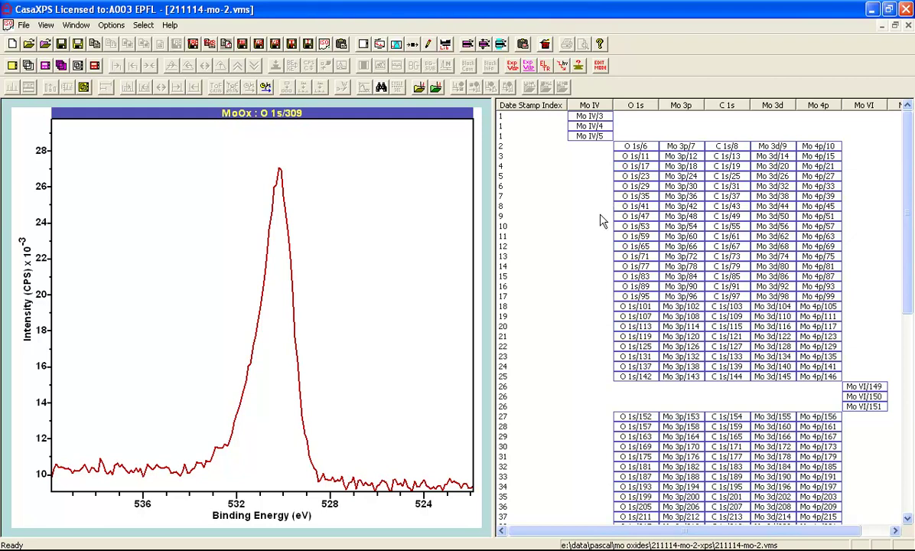
left_click(762, 148)
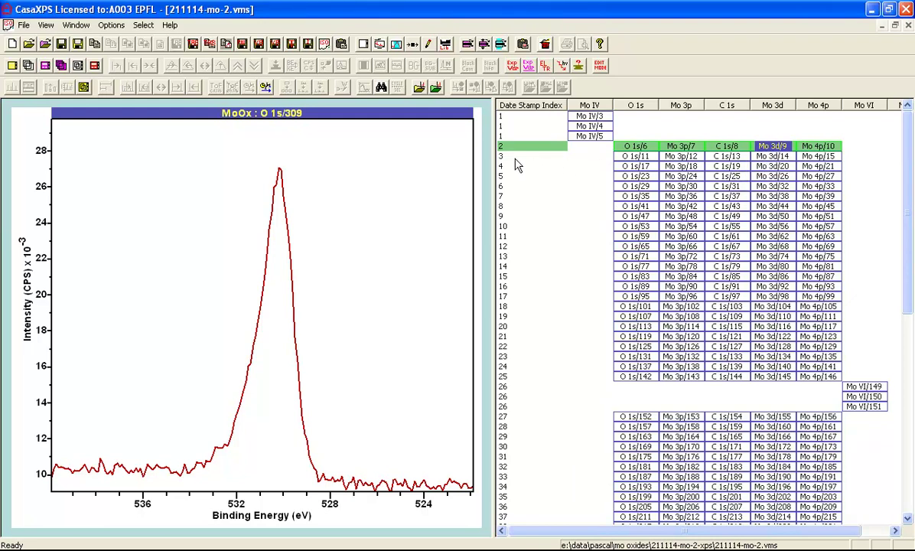
left_click(769, 377, "shift")
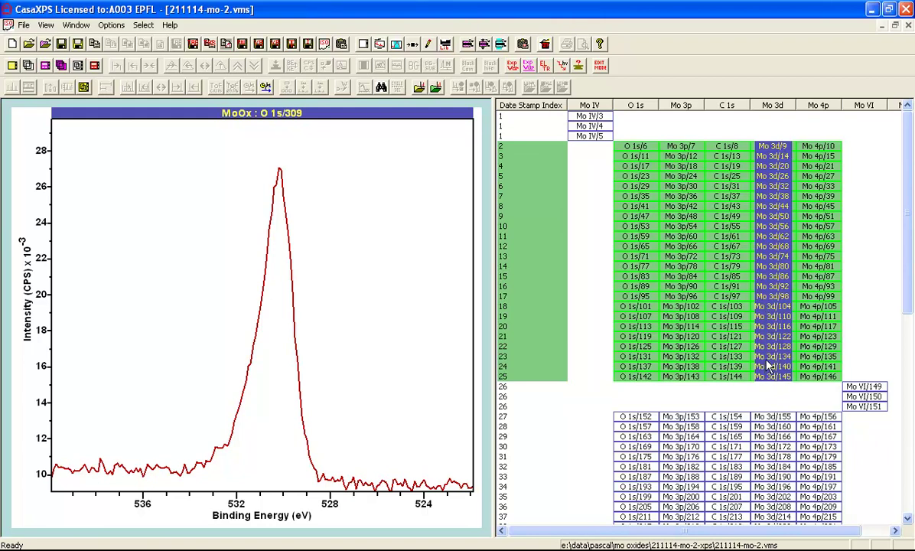
left_click(29, 65)
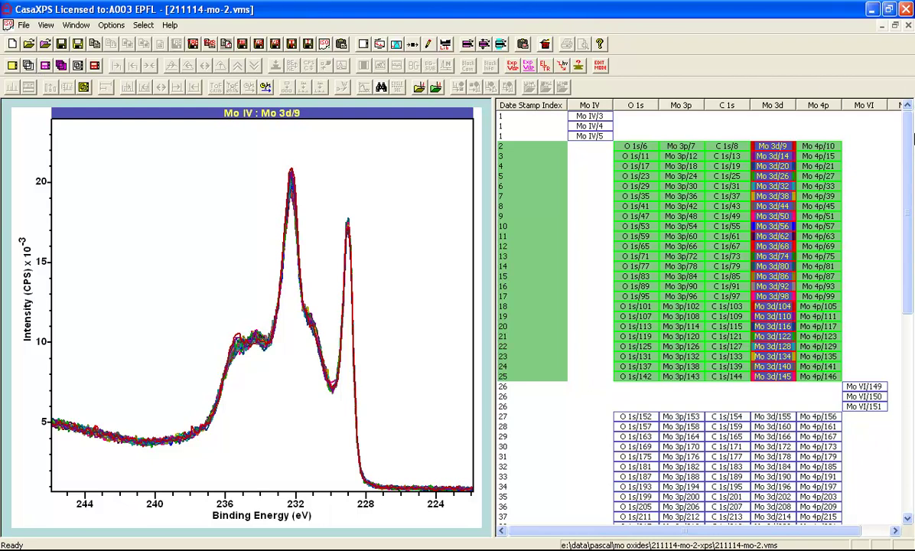
- Select the MoOx blocks Mo 3d/301 through Mo 3d/437 and overlay their spectra in one plot
left_click_drag(909, 159, 902, 425)
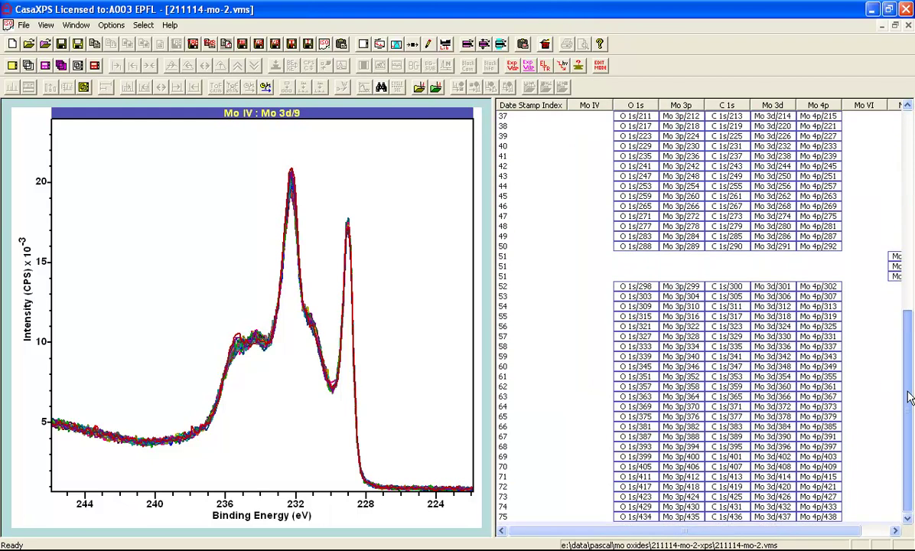
left_click(777, 286)
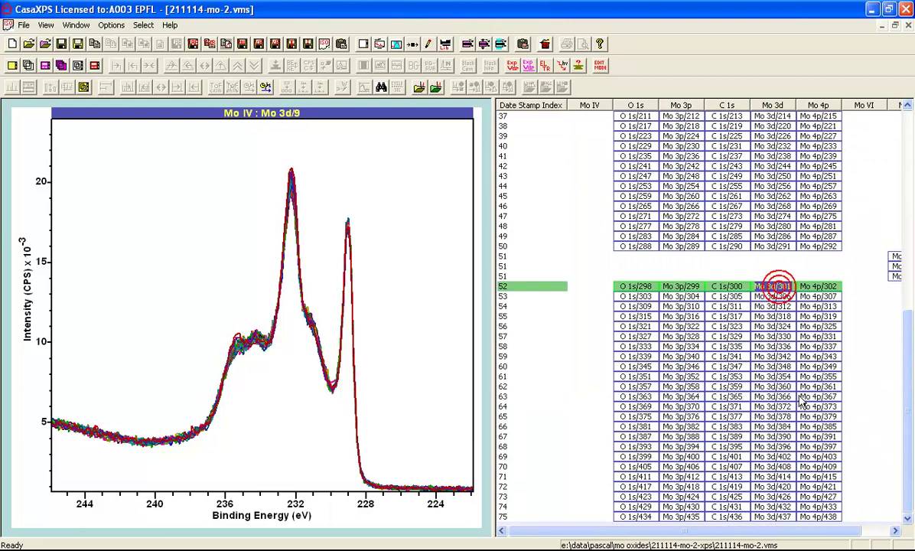
left_click(780, 519, "shift")
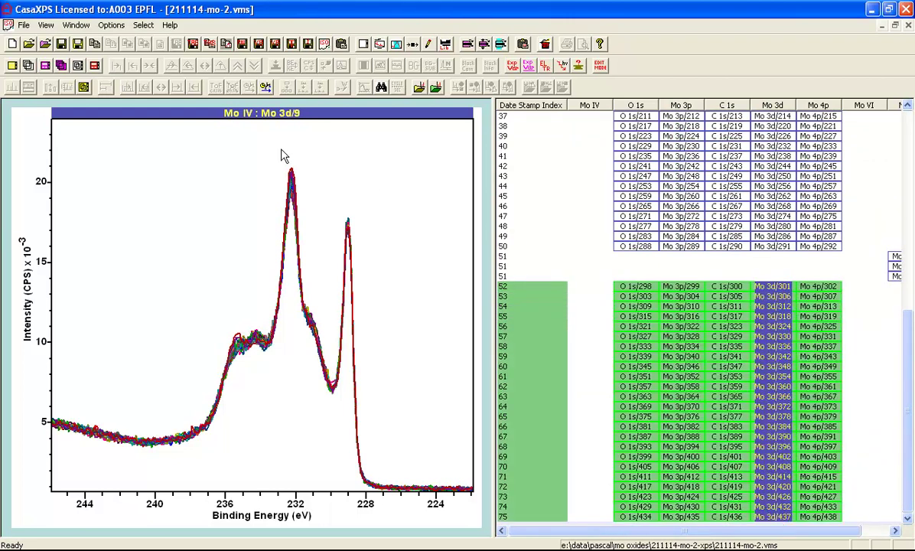
left_click(29, 66)
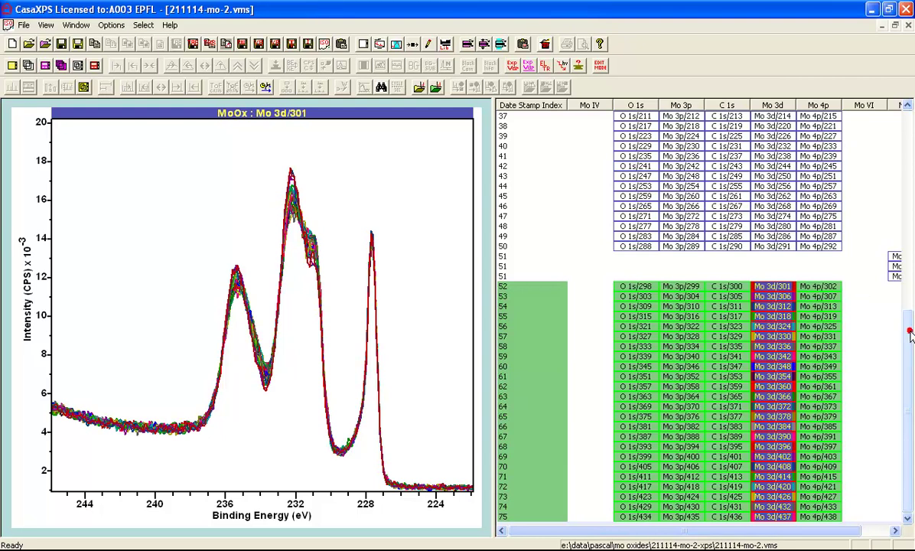
- Select the Mo VI blocks Mo 3d/155 through Mo 3d/291 and overlay their spectra in one plot
left_click_drag(910, 334, 910, 242)
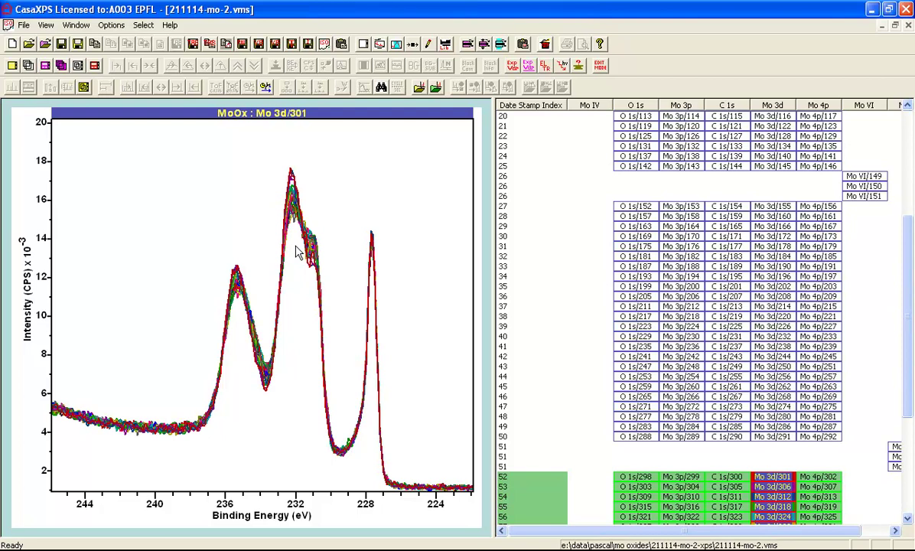
left_click(764, 205)
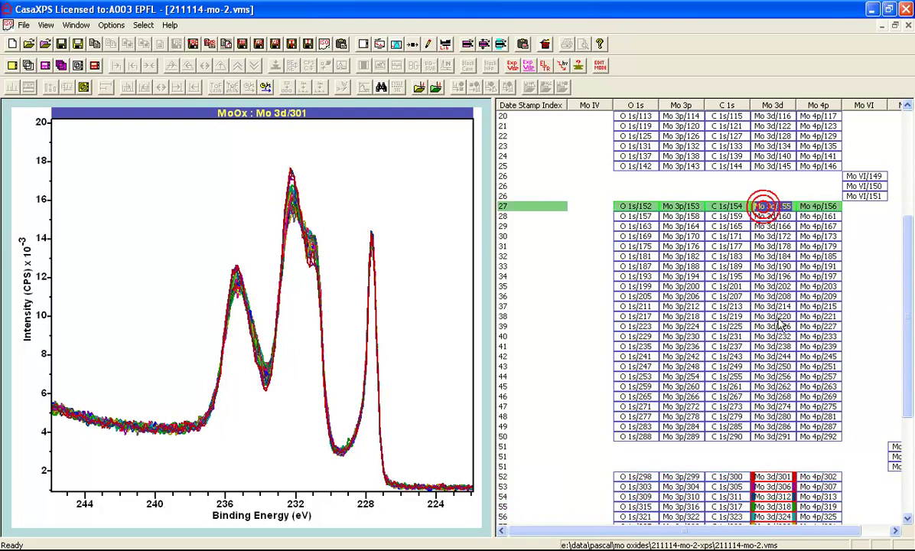
left_click(774, 436, "shift")
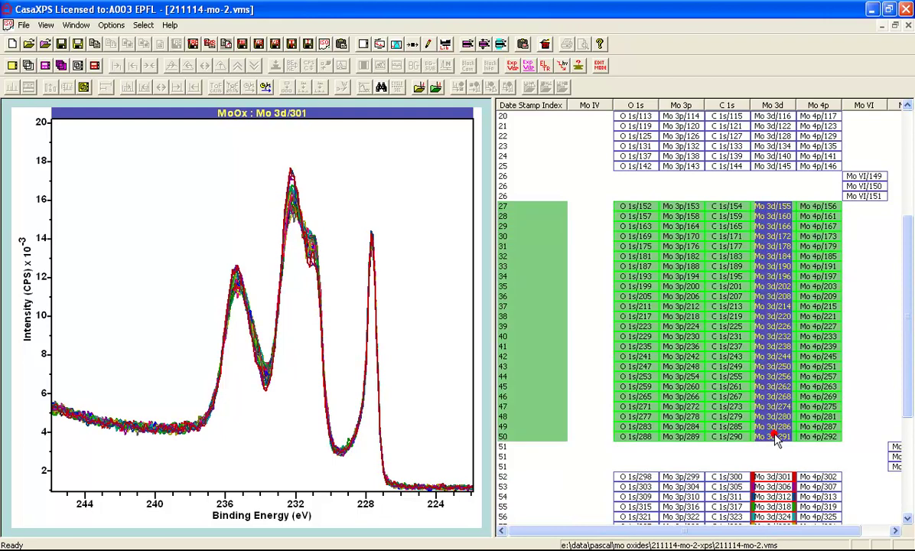
left_click(27, 66)
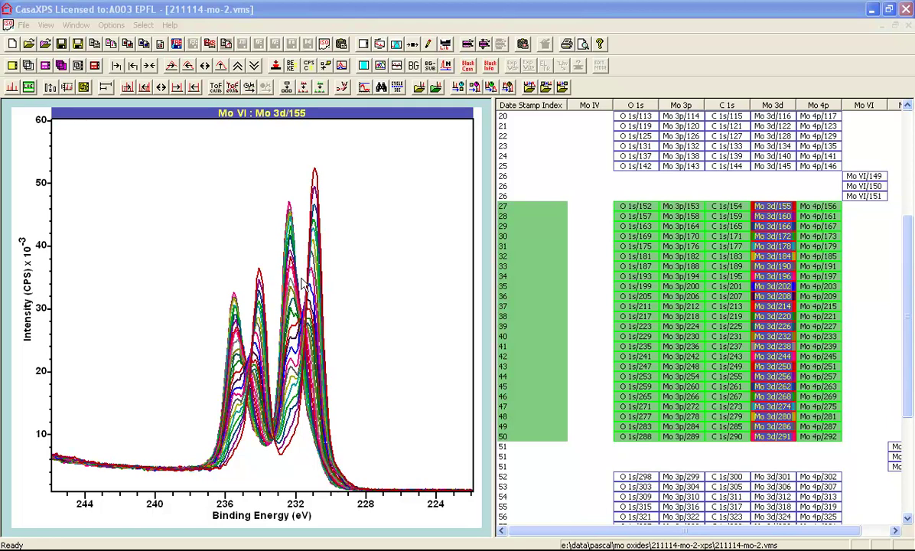
- Set the tile display colours of the overlaid Mo VI Mo 3d spectra to Display Spectrum use Scale, keeping the Automatic mode
left_click(363, 43)
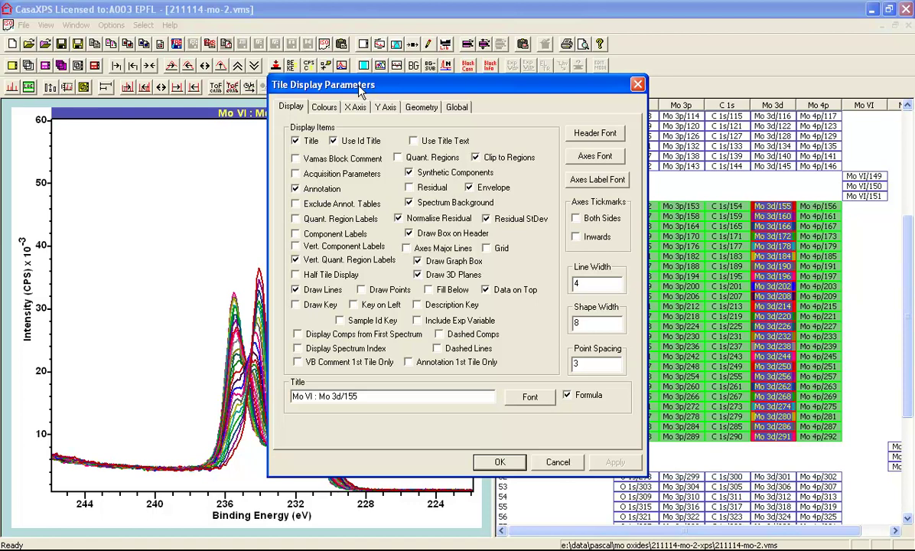
left_click(322, 107)
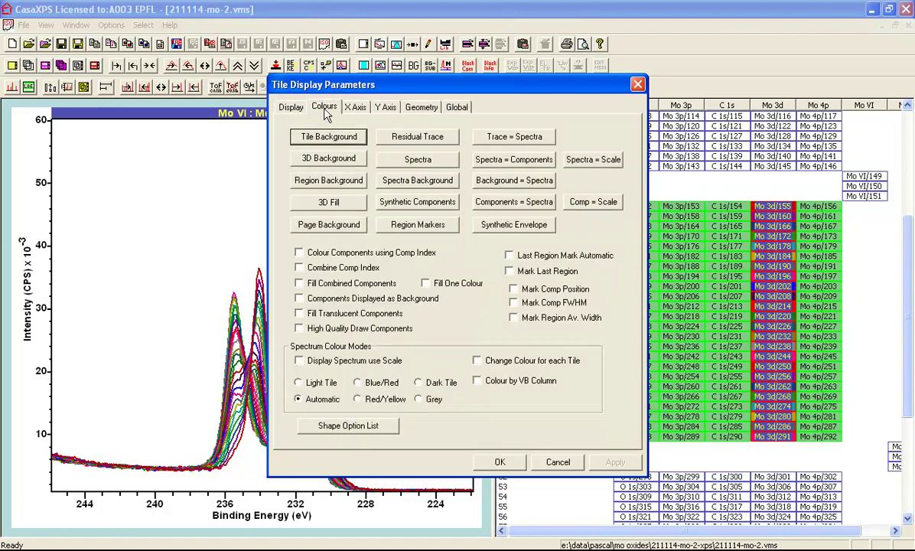
left_click(298, 359)
left_click(612, 463)
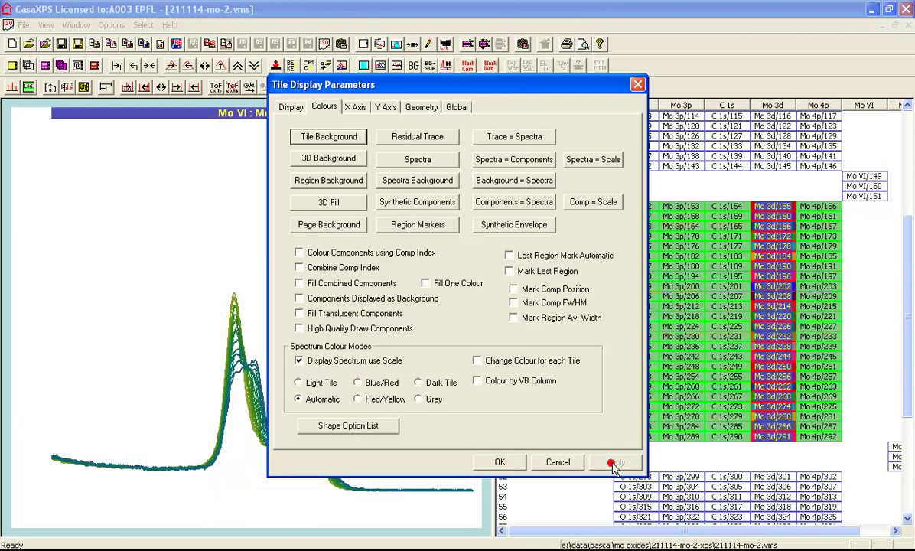
left_click_drag(361, 92, 539, 90)
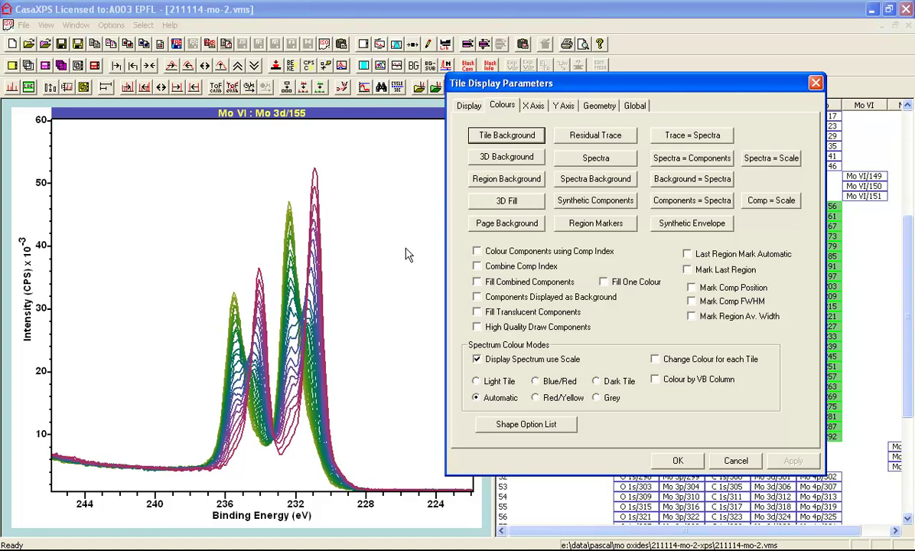
left_click(678, 462)
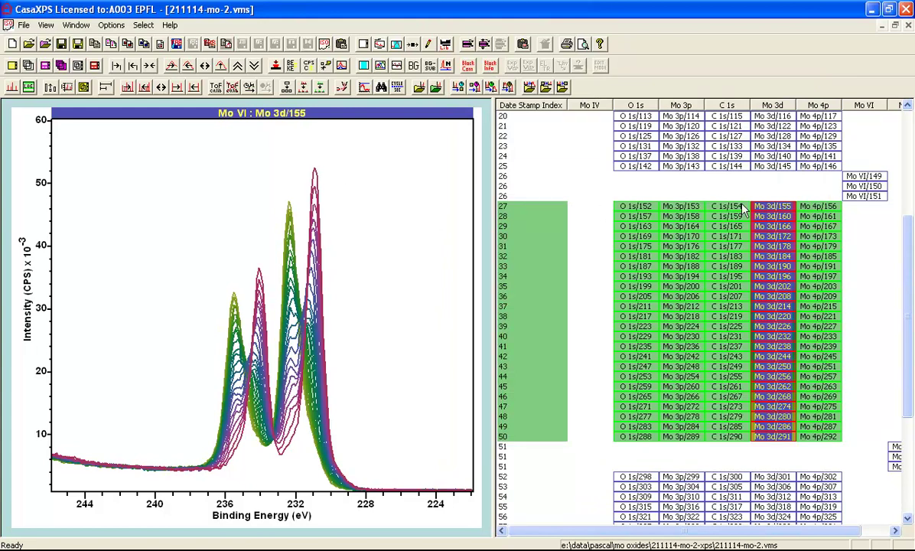
- Read the binding energy at the tallest Mo 3d peak and measure its separation from the neighbouring peak at higher binding energy
left_click(317, 177)
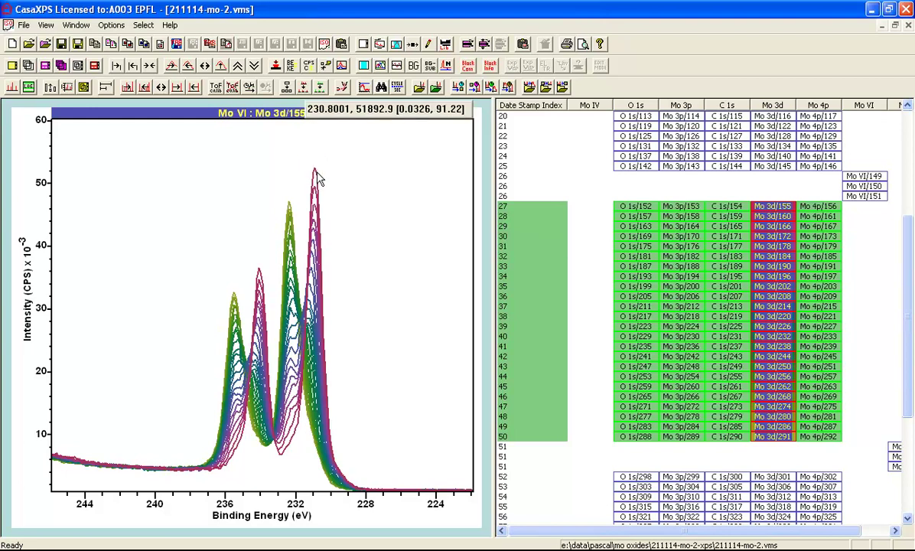
left_click_drag(317, 178, 315, 177)
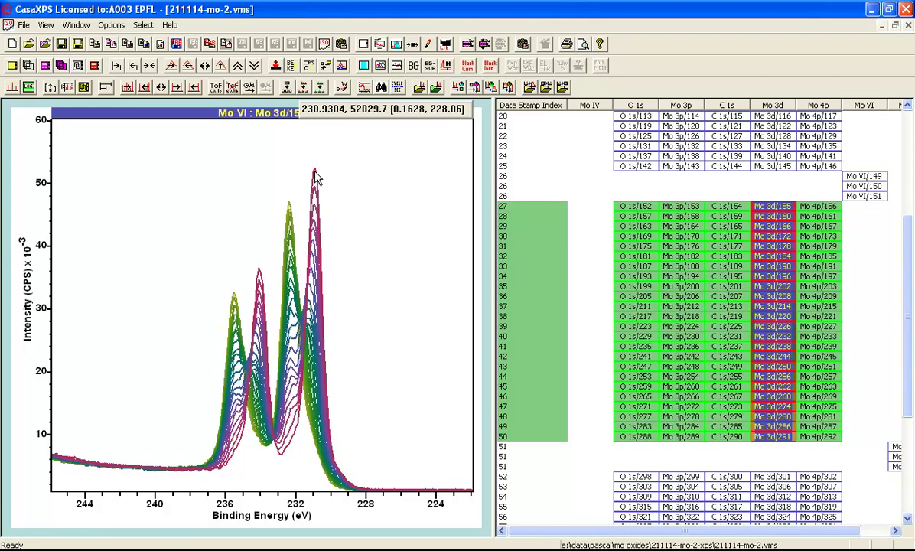
left_click_drag(315, 173, 290, 222)
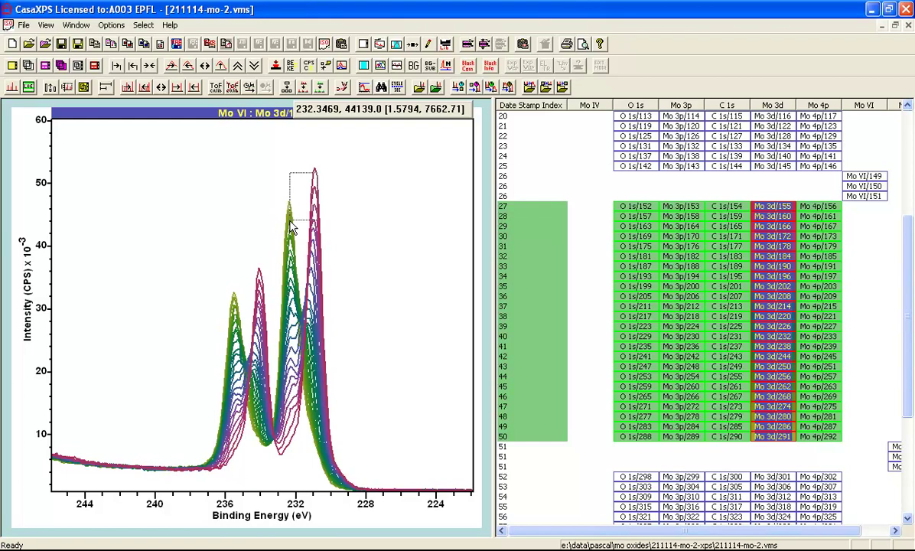
left_click_drag(292, 228, 288, 225)
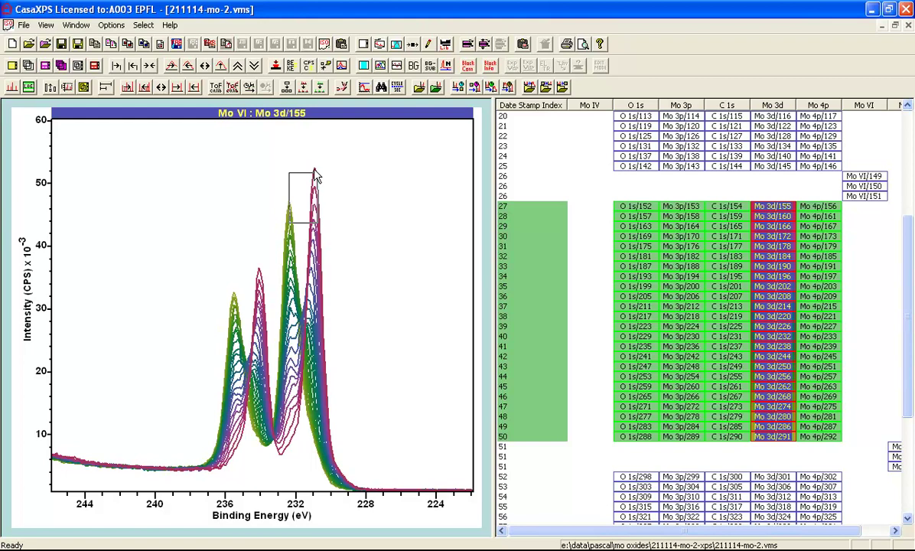
- Read the binding energy and intensity at the top of the second-tallest Mo 3d peak
left_click(288, 207)
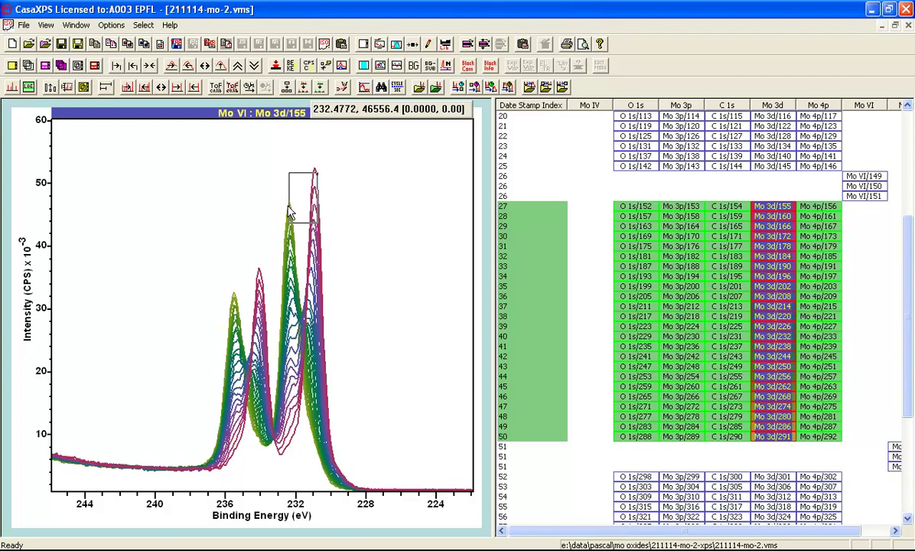
left_click(289, 206)
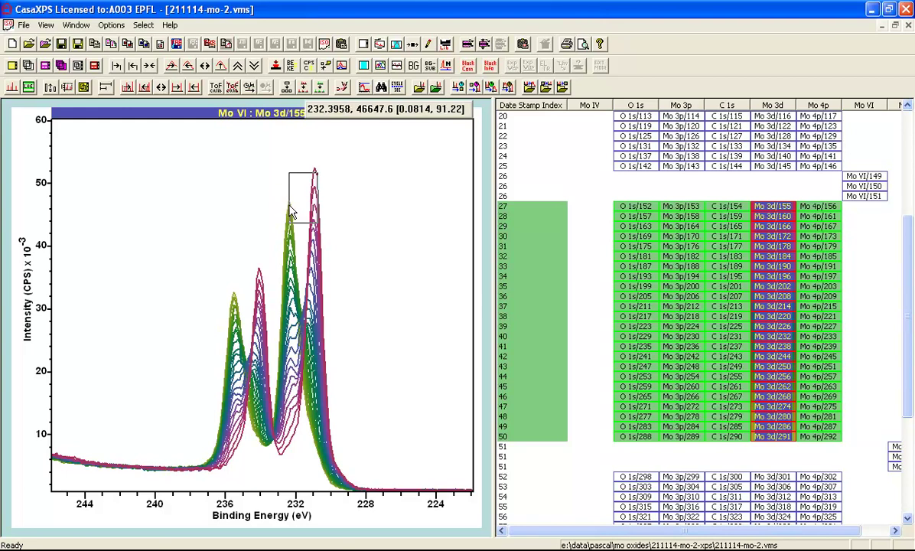
left_click(290, 211)
left_click(290, 205)
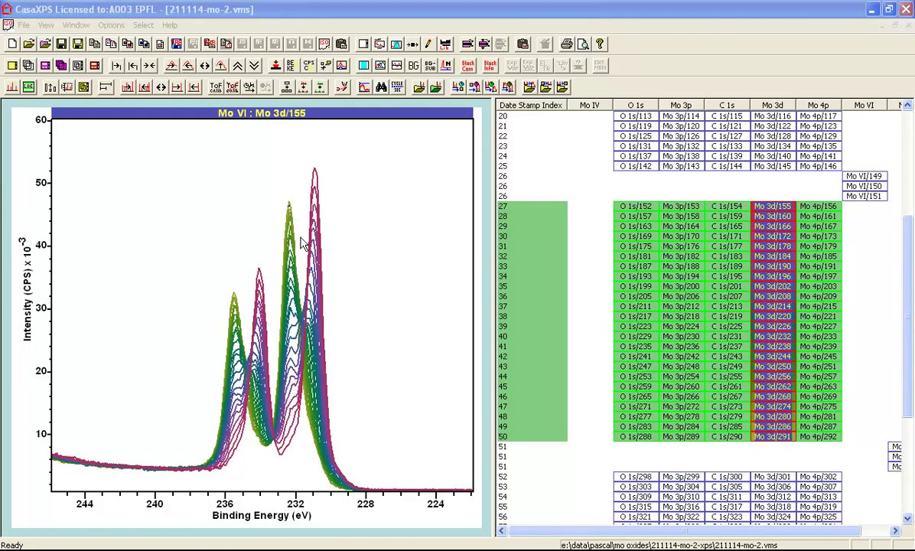